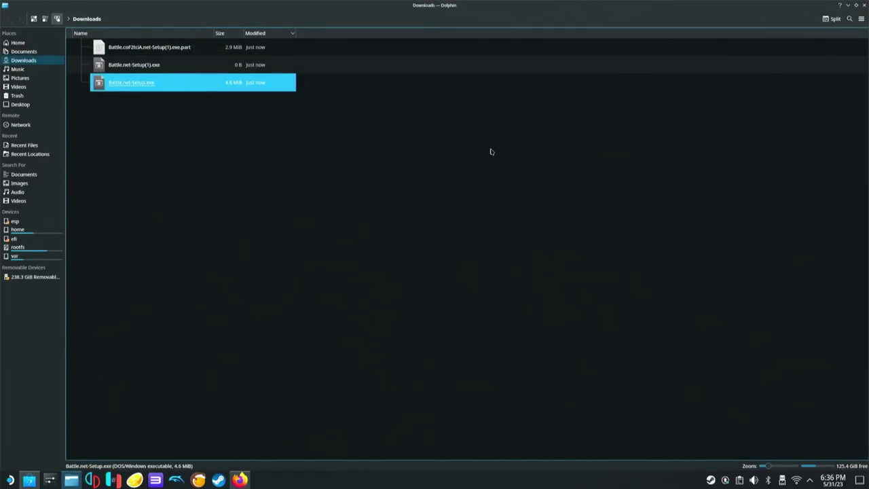
# Switch to Steam, start adding a non-Steam game, and browse to the /home/deck/Downloads folder.
pyautogui.click(87, 130)
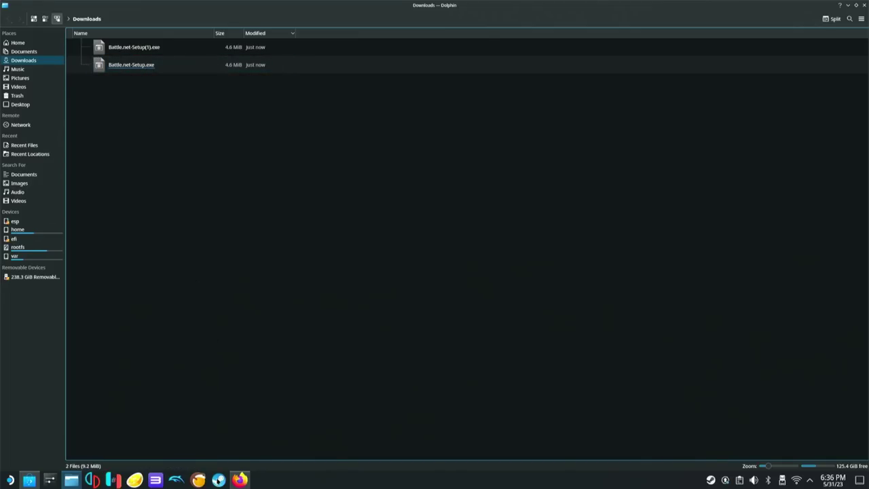
pyautogui.click(217, 480)
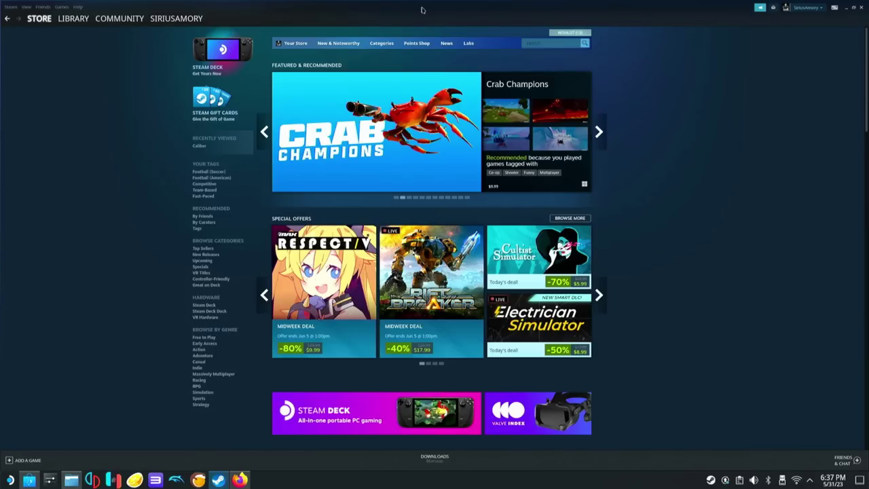
pyautogui.click(28, 461)
pyautogui.click(38, 437)
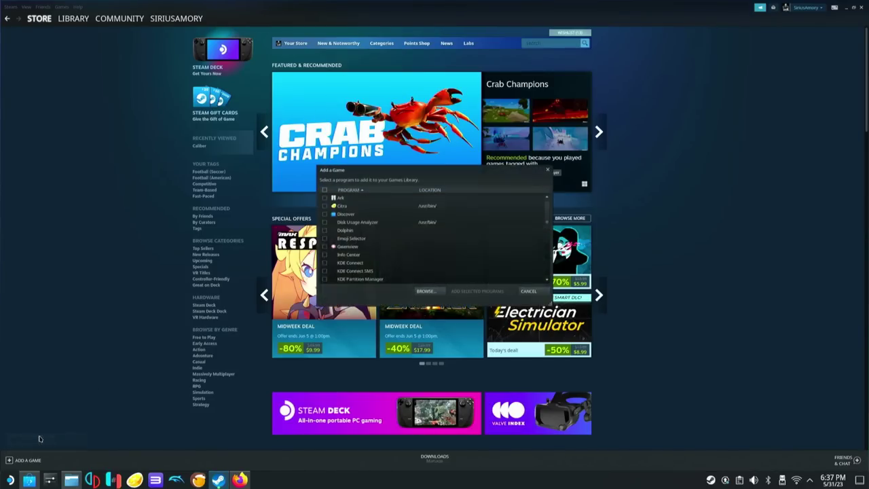
pyautogui.click(422, 290)
pyautogui.click(424, 191)
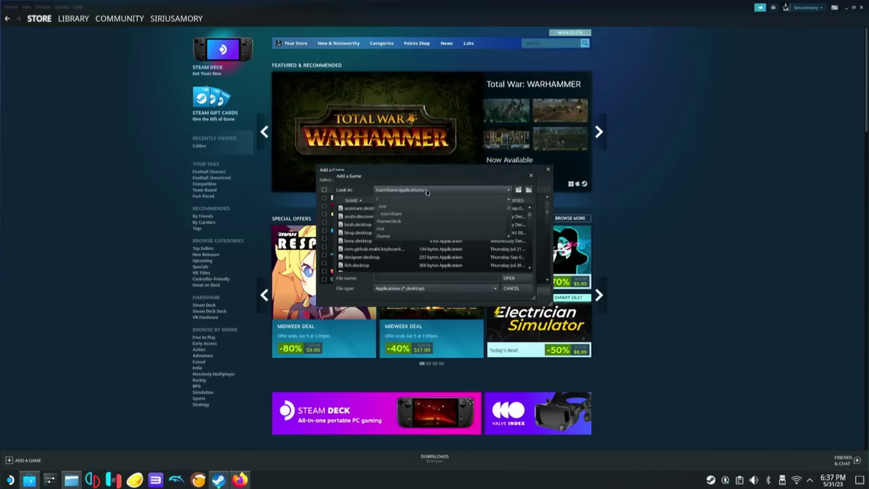
pyautogui.click(388, 221)
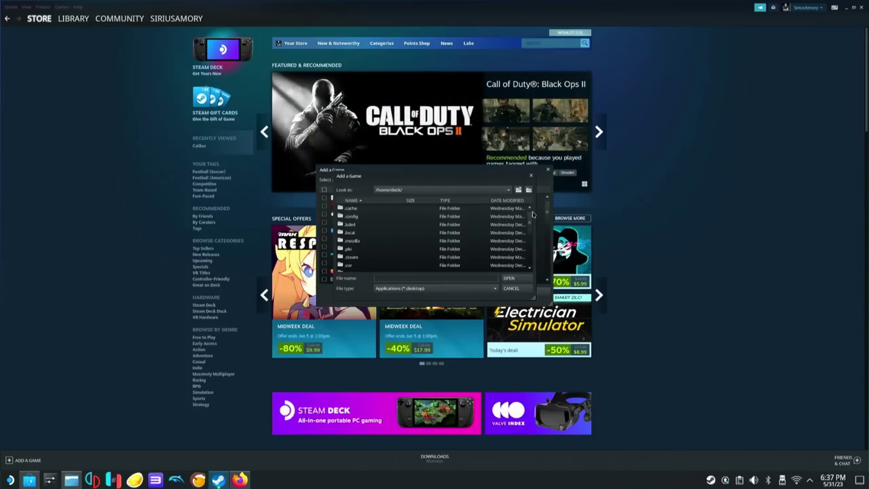
pyautogui.scroll(-2, 532, 221)
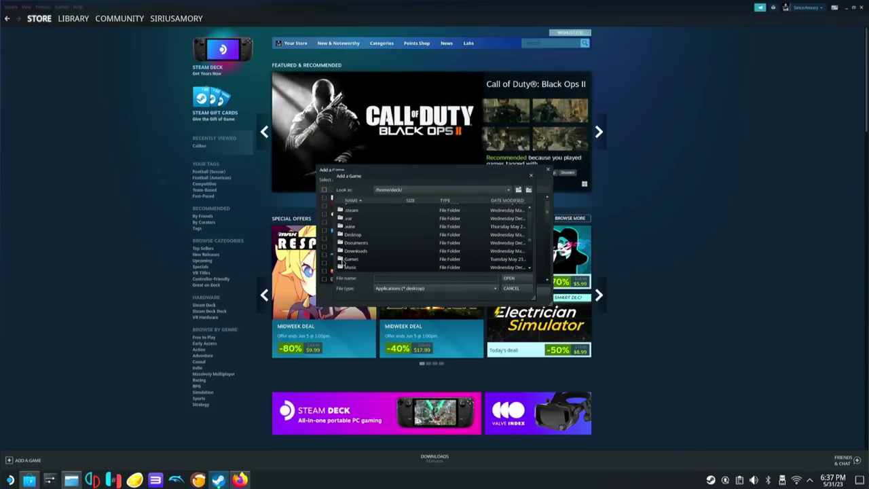
pyautogui.click(355, 251)
pyautogui.doubleClick(355, 250)
# Show all file types and add Battle.net-Setup.exe to the games library.
pyautogui.click(402, 288)
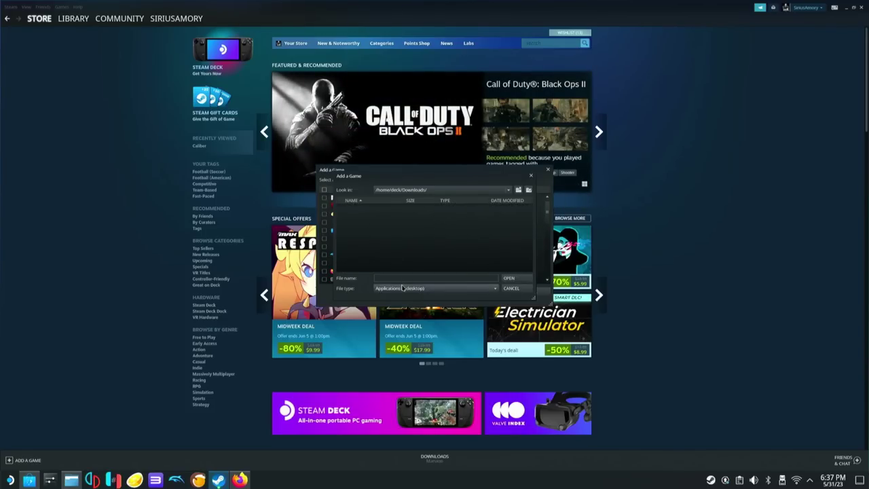
pyautogui.click(384, 297)
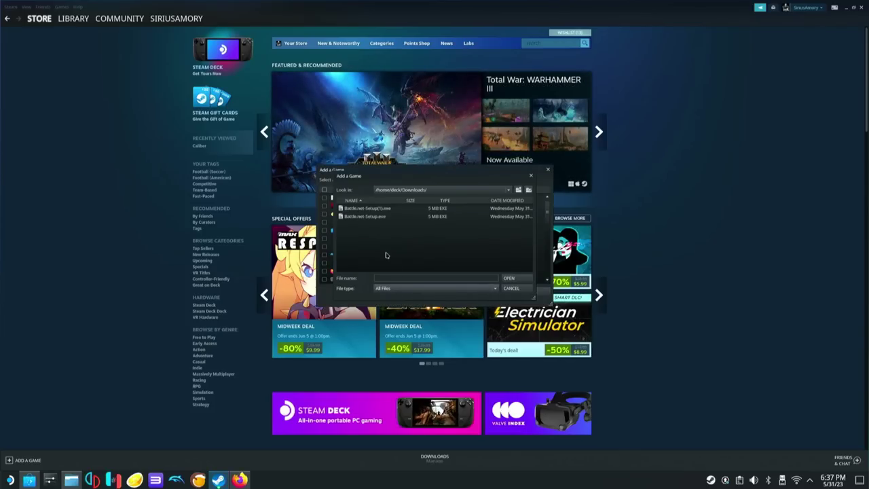
pyautogui.click(376, 216)
pyautogui.click(508, 278)
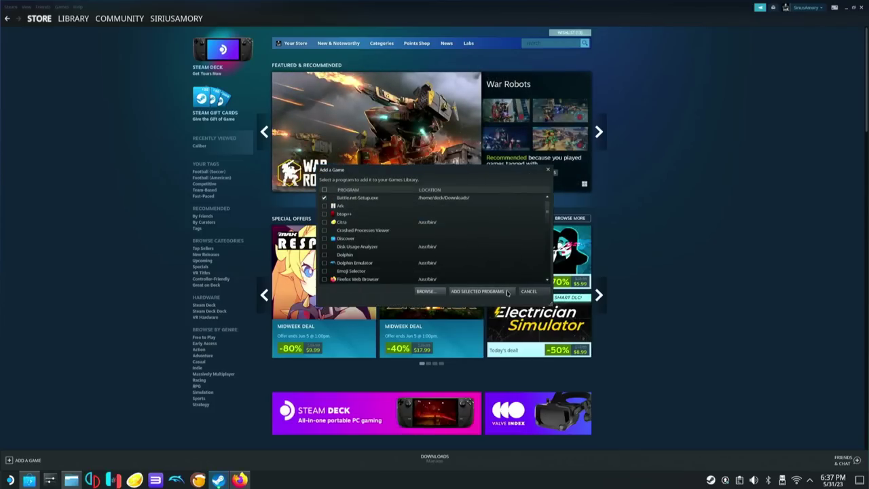
pyautogui.click(507, 291)
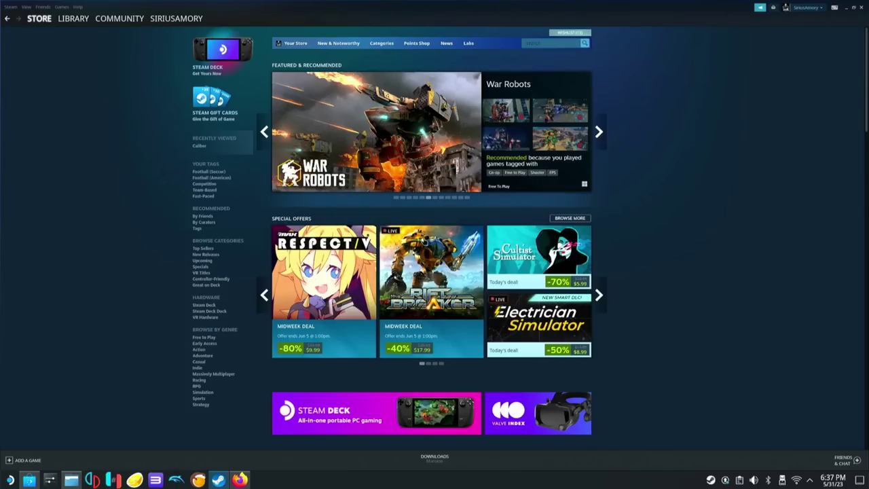
# Force the Battle.net.exe library entry to use the Proton Experimental compatibility tool.
pyautogui.click(85, 25)
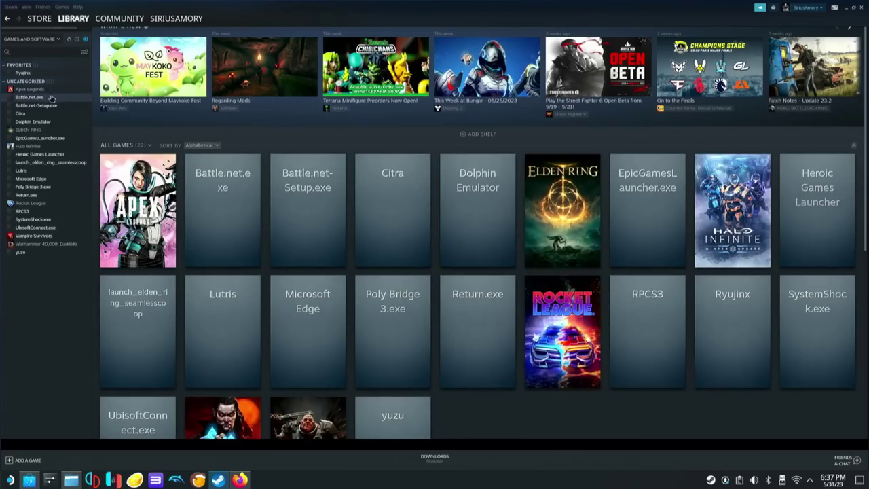
pyautogui.rightClick(39, 97)
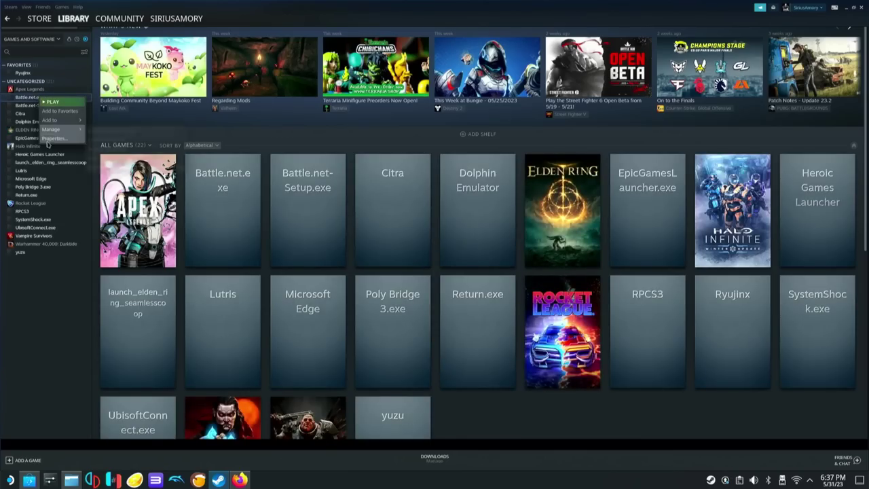
pyautogui.click(54, 139)
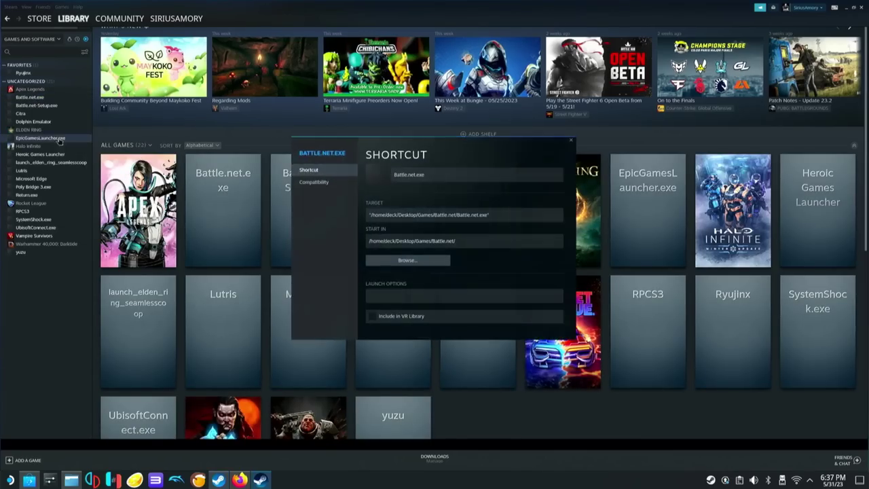
pyautogui.click(311, 183)
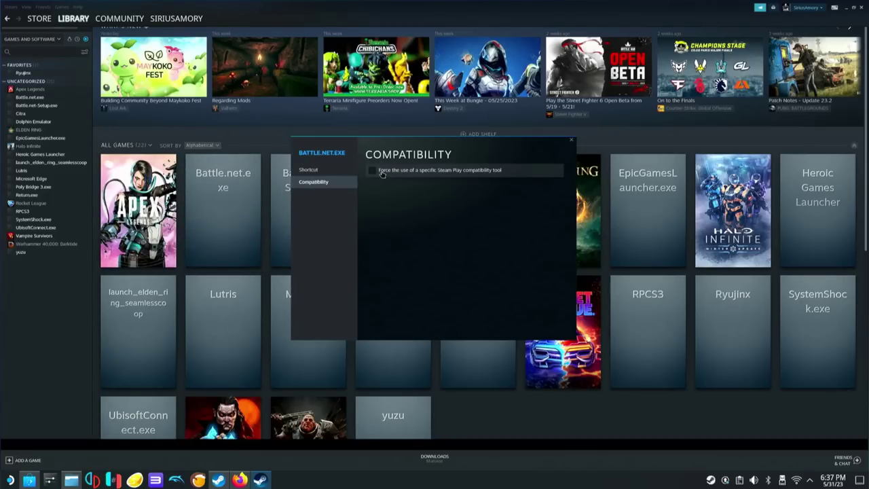
pyautogui.click(382, 173)
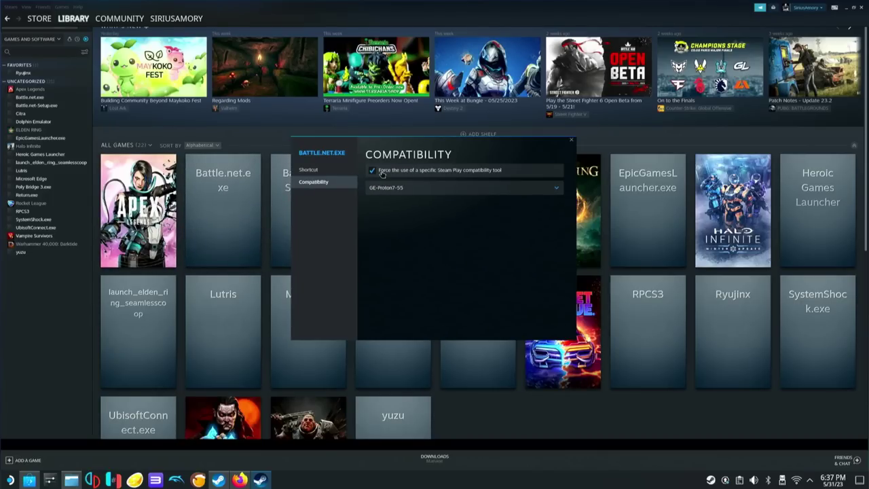
pyautogui.click(401, 187)
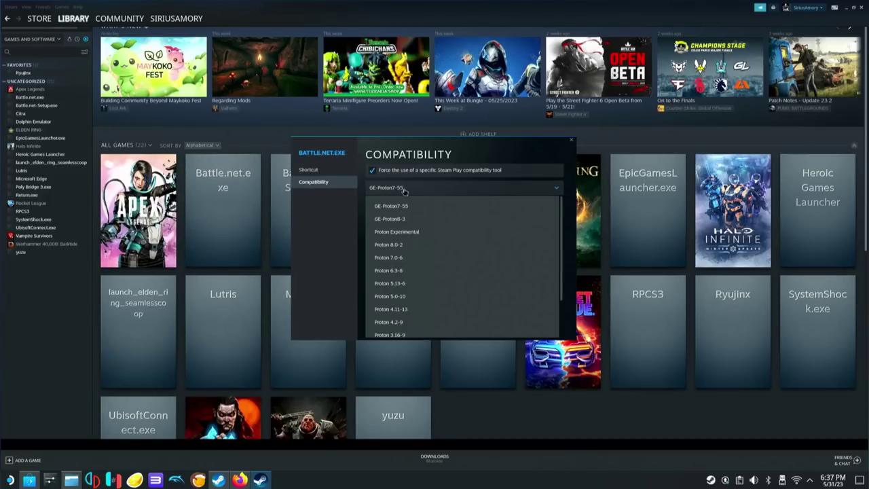
pyautogui.click(414, 232)
pyautogui.press('Escape')
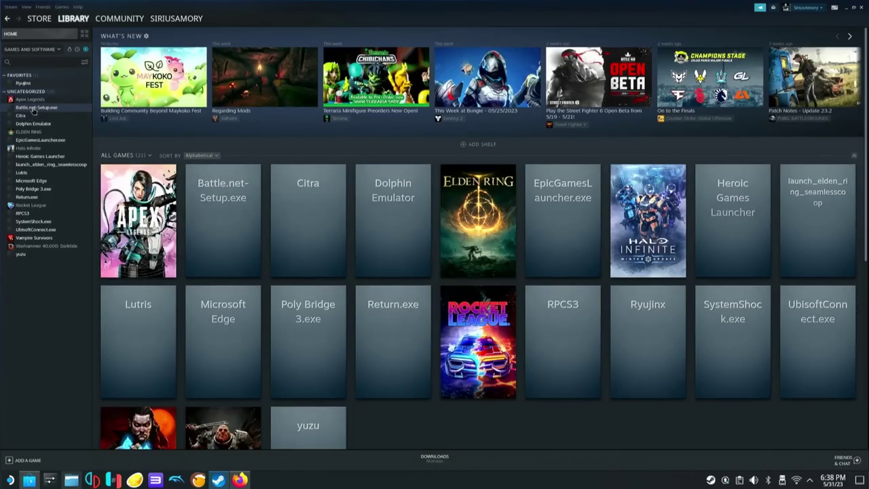
# Launch Battle.net-Setup.exe from the library and continue the installer in English (US).
pyautogui.click(34, 108)
pyautogui.click(128, 147)
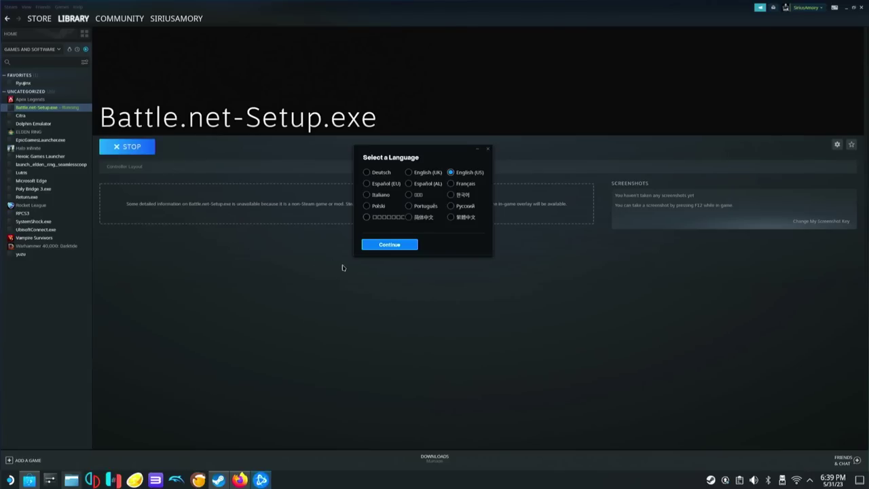
pyautogui.click(373, 246)
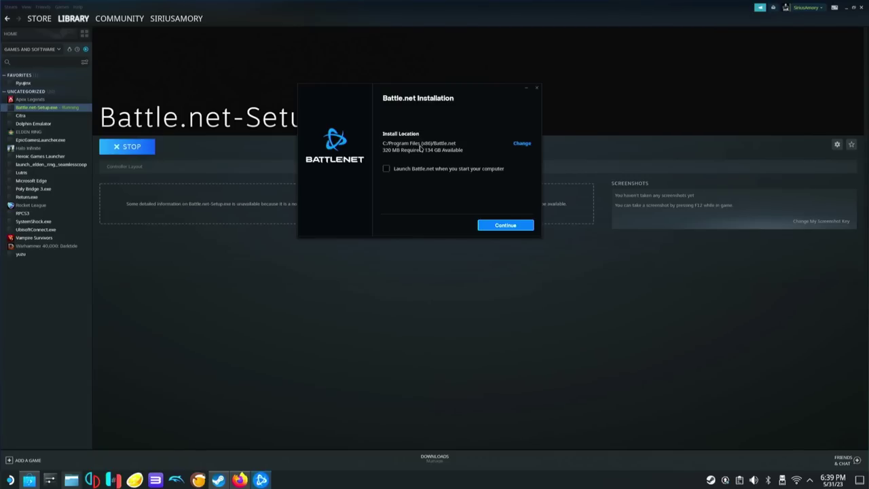
# Set the Battle.net install location to the Downloads folder under Z:/home/deck and start the installation.
pyautogui.click(526, 144)
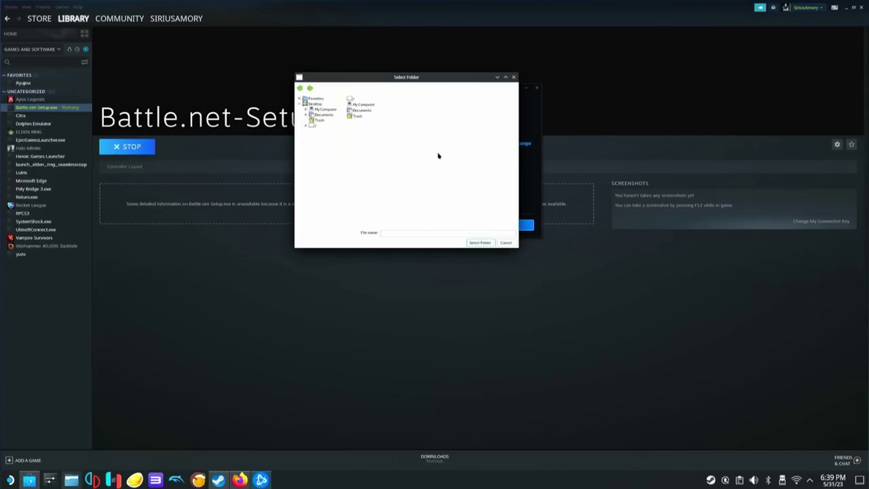
pyautogui.press('super+x')
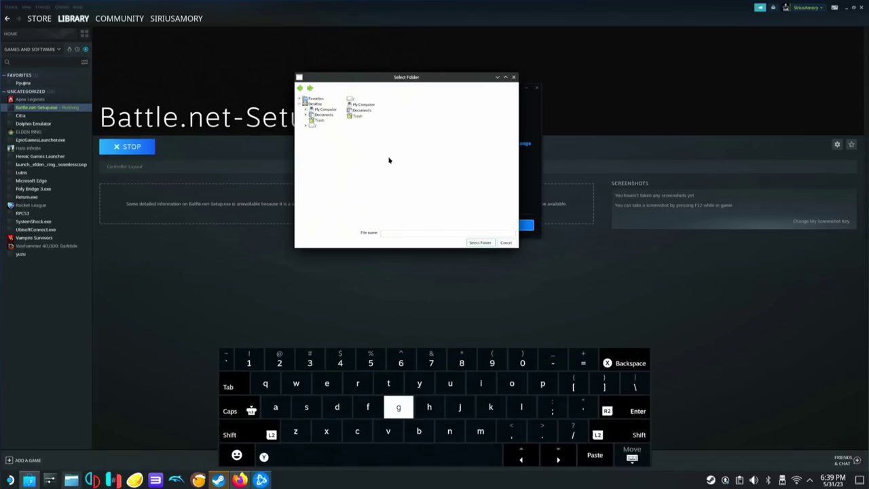
pyautogui.doubleClick(350, 99)
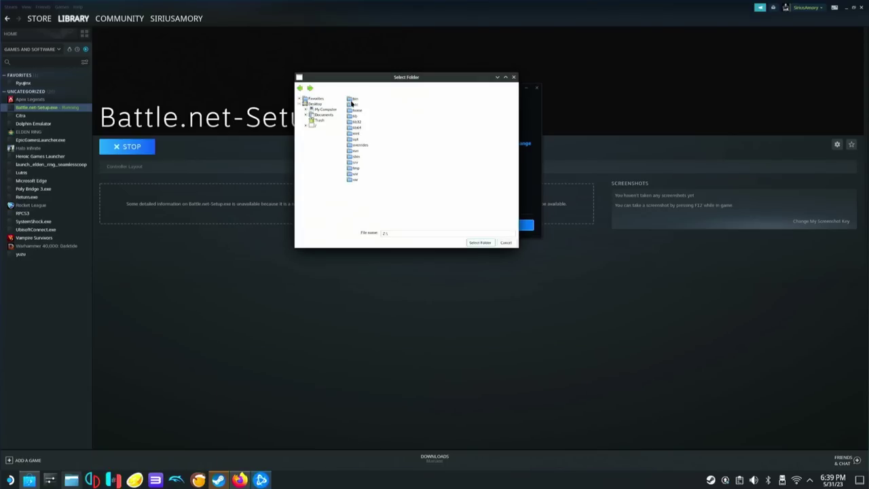
pyautogui.doubleClick(356, 110)
pyautogui.doubleClick(356, 99)
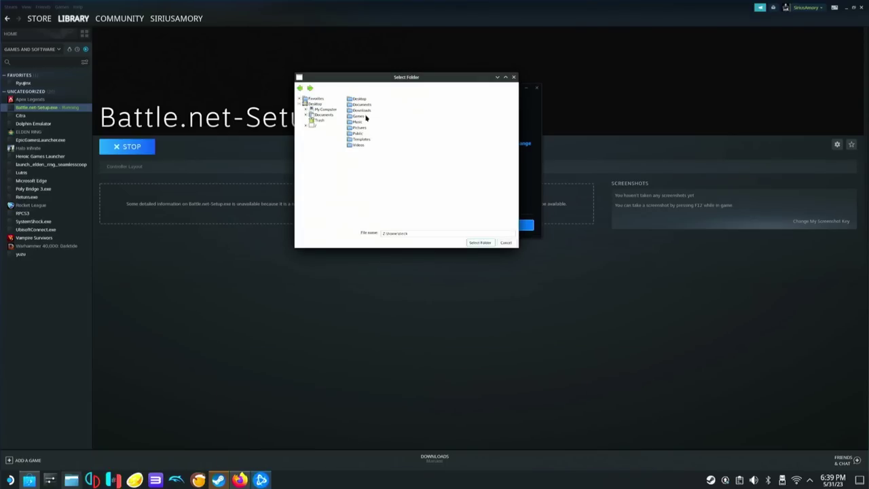
pyautogui.doubleClick(362, 110)
pyautogui.click(472, 245)
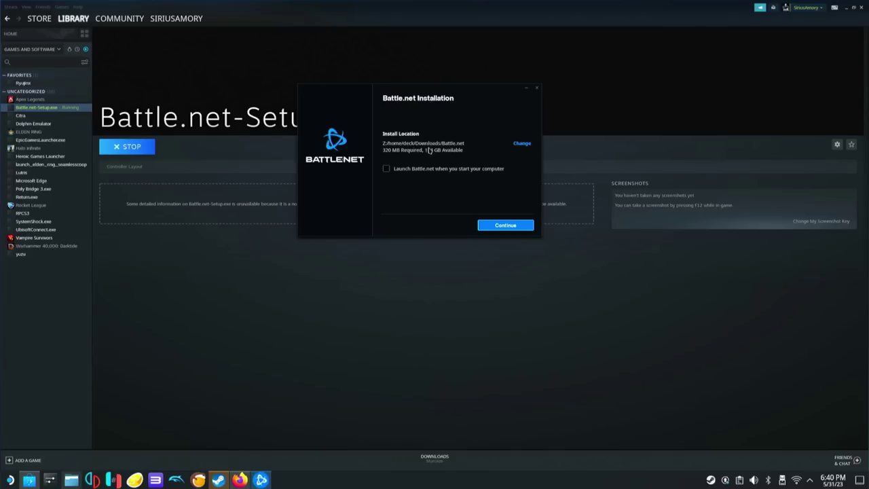
pyautogui.click(488, 225)
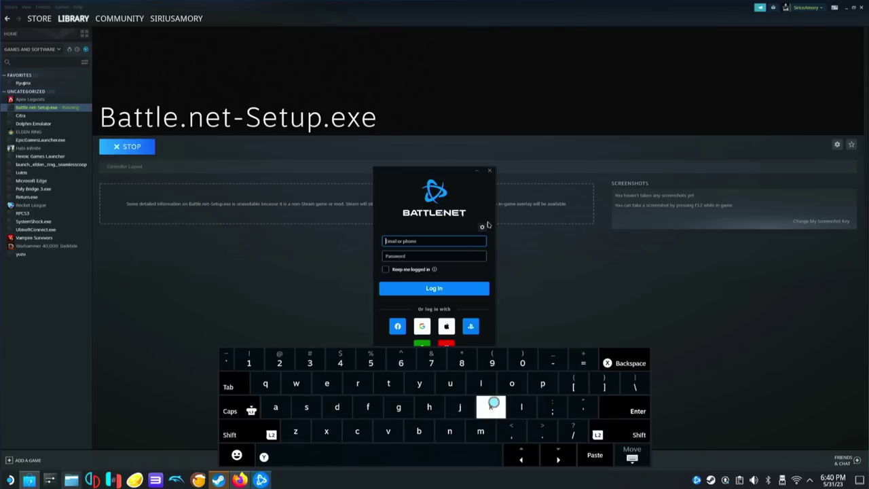
# Close the Battle.net login window and stop the running Battle.net-Setup.exe, confirming the exit.
pyautogui.press('Escape')
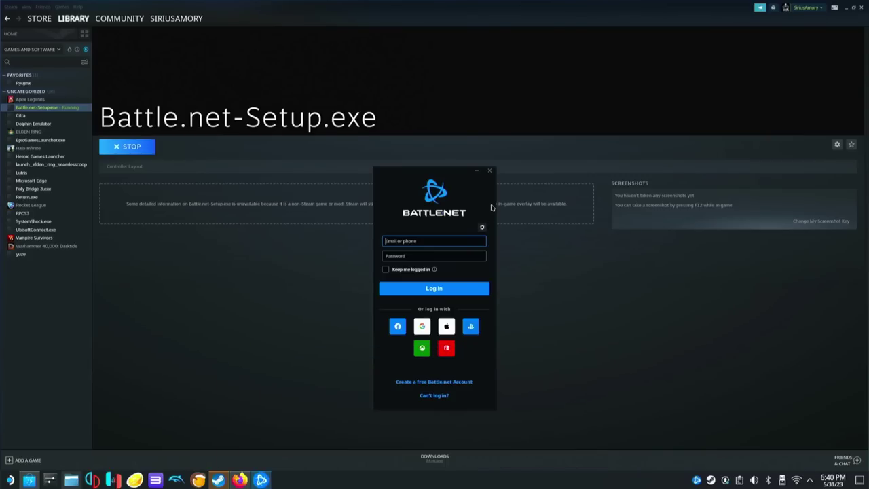
pyautogui.click(491, 171)
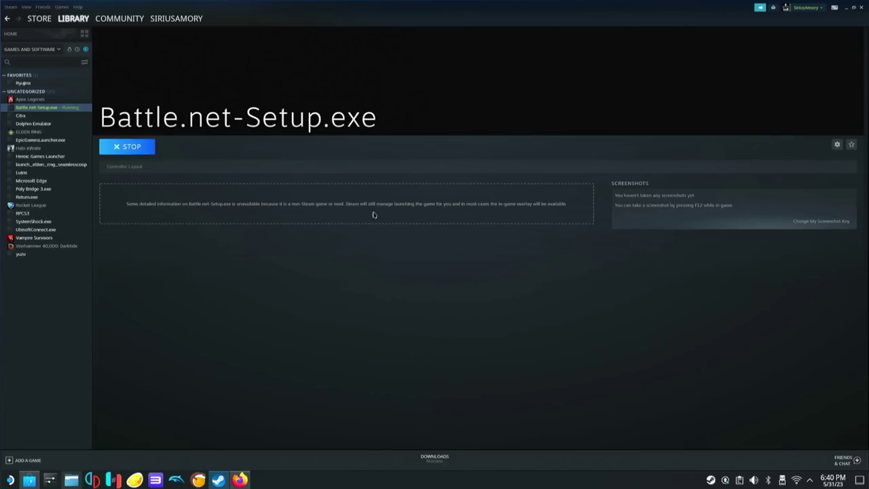
pyautogui.click(140, 149)
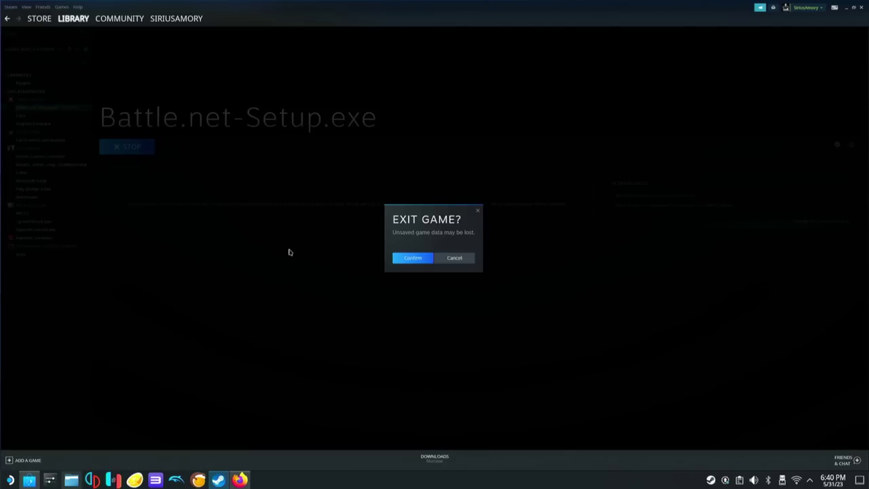
pyautogui.click(397, 259)
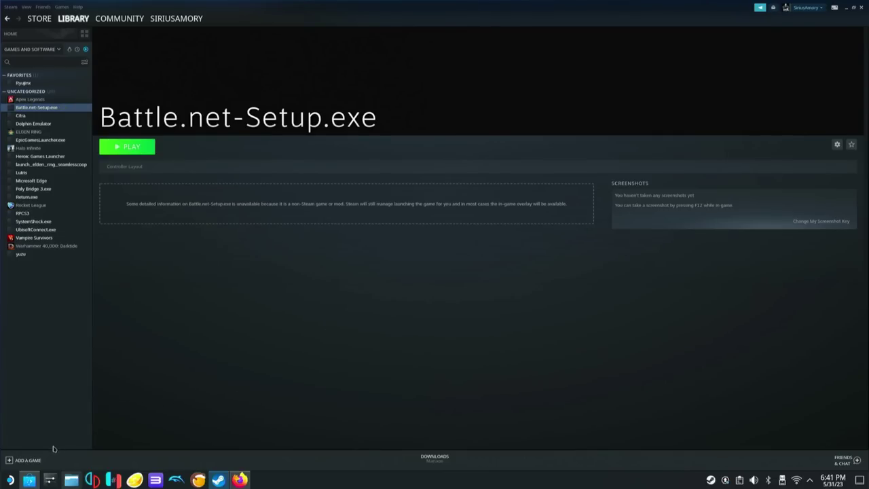
# Add Battle.net Launcher.exe from /home/deck/Downloads/Battle.net to the library as a non-Steam game, showing all file types.
pyautogui.click(31, 460)
pyautogui.click(31, 436)
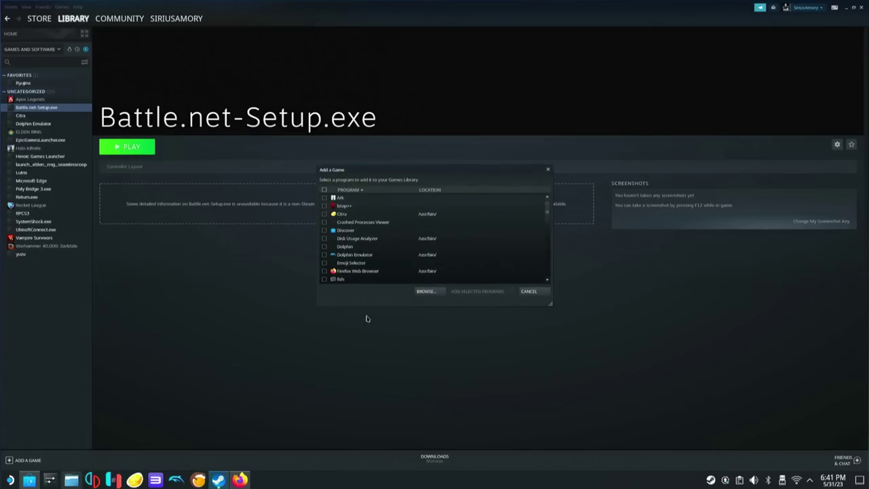
pyautogui.click(423, 292)
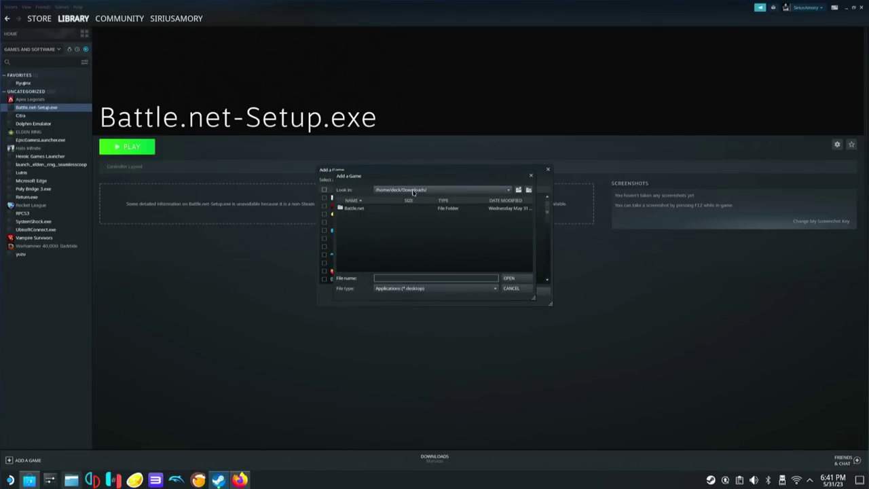
pyautogui.click(387, 288)
pyautogui.click(387, 297)
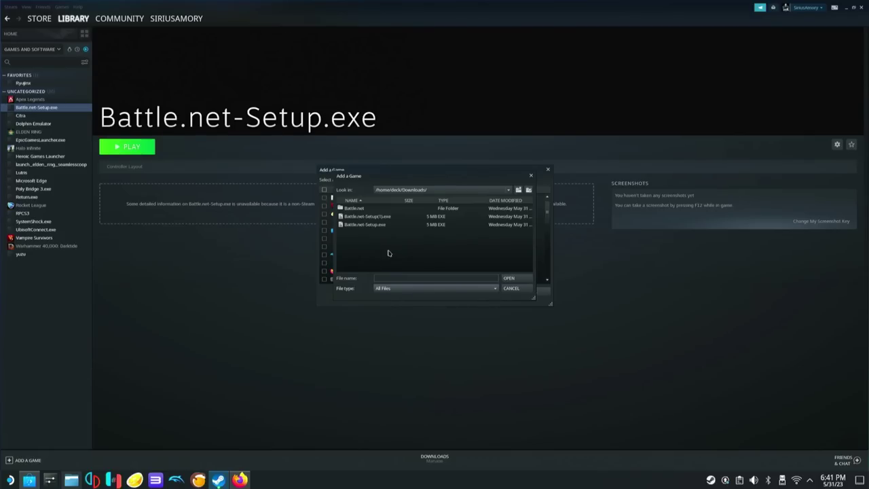
pyautogui.doubleClick(356, 208)
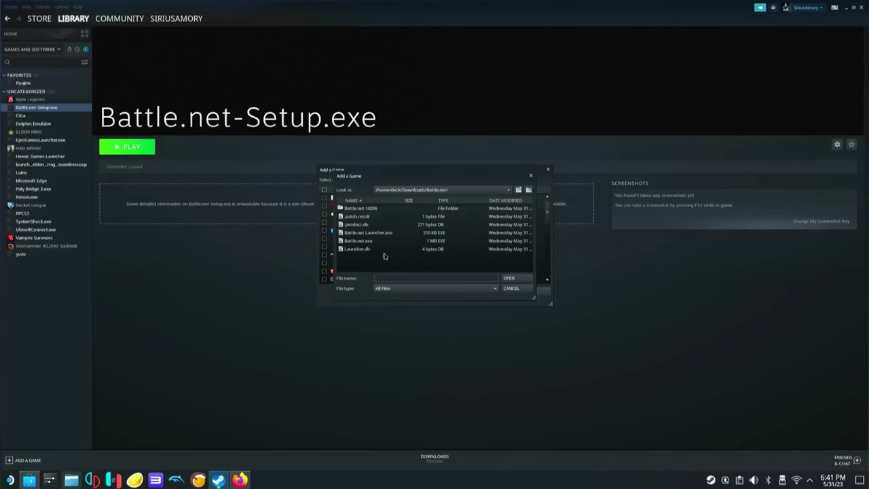
pyautogui.click(373, 234)
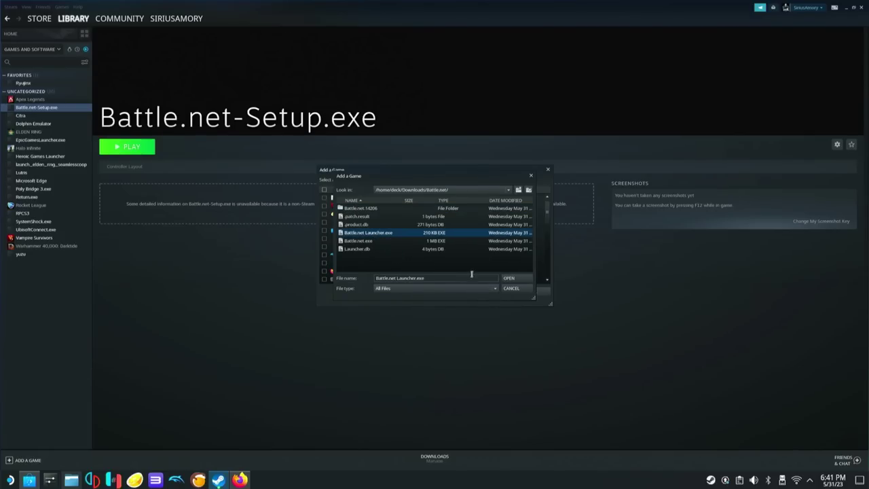
pyautogui.click(511, 278)
pyautogui.click(476, 293)
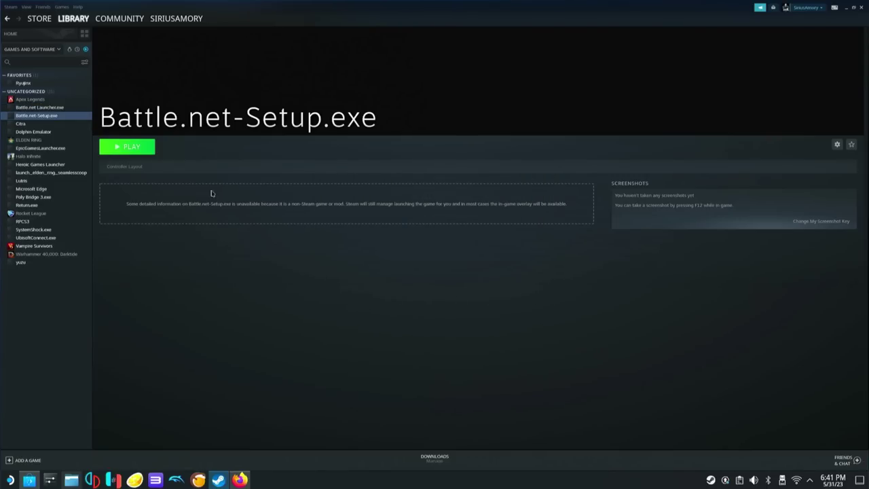
# Force Battle.net Launcher.exe to use the Proton Experimental compatibility tool in its properties.
pyautogui.rightClick(38, 110)
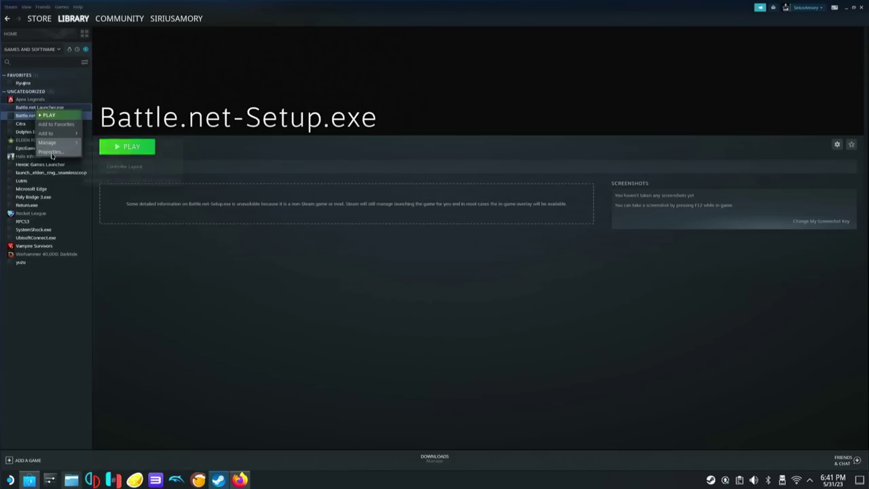
pyautogui.click(51, 152)
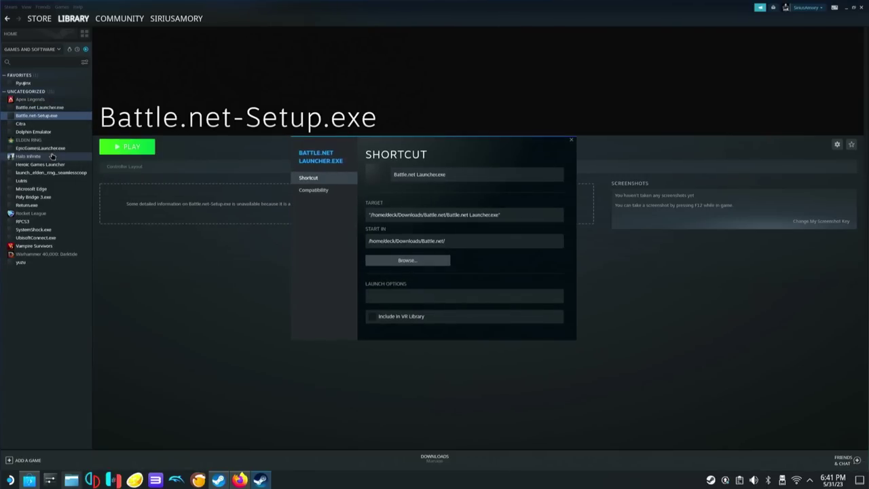
pyautogui.click(334, 192)
pyautogui.click(397, 171)
pyautogui.click(395, 190)
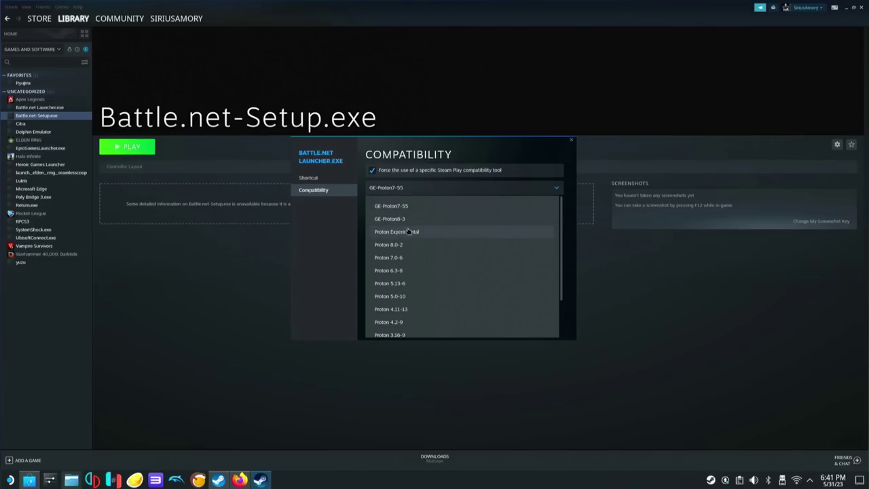
pyautogui.click(407, 231)
pyautogui.click(572, 140)
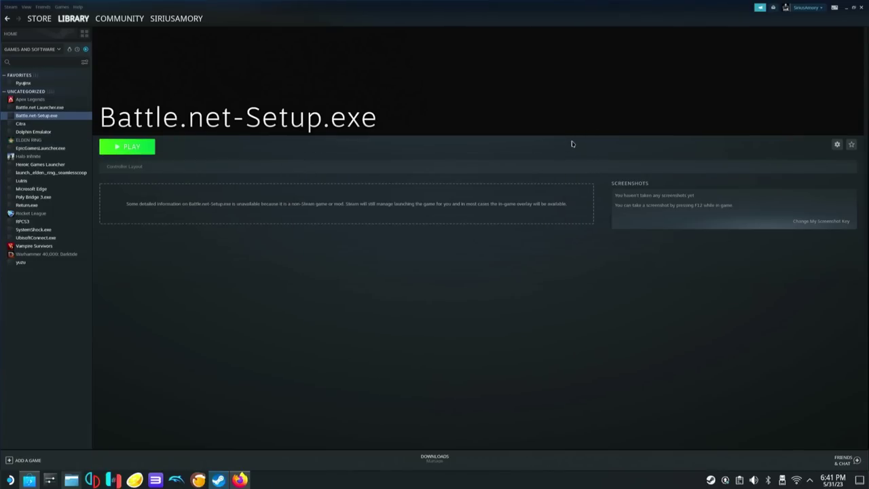
# Launch Battle.net Launcher.exe from the library and dismiss the game scan, welcome message and personalization tip.
pyautogui.click(133, 149)
pyautogui.click(59, 109)
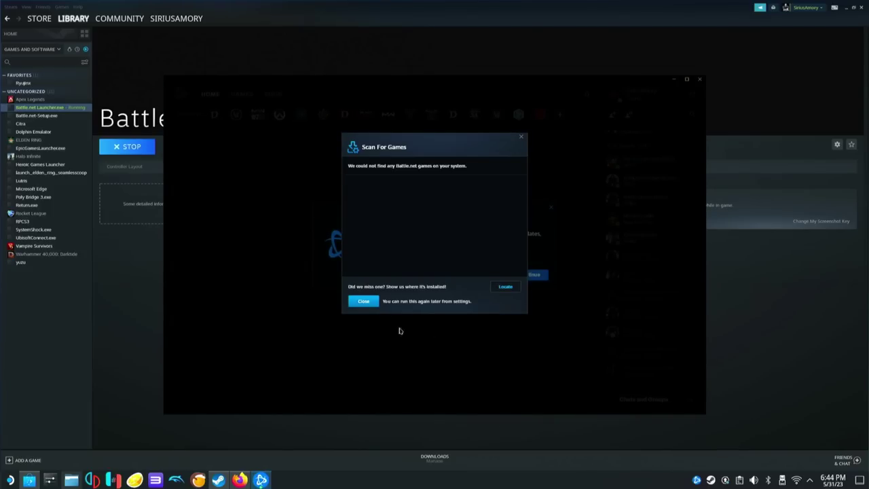
pyautogui.click(364, 301)
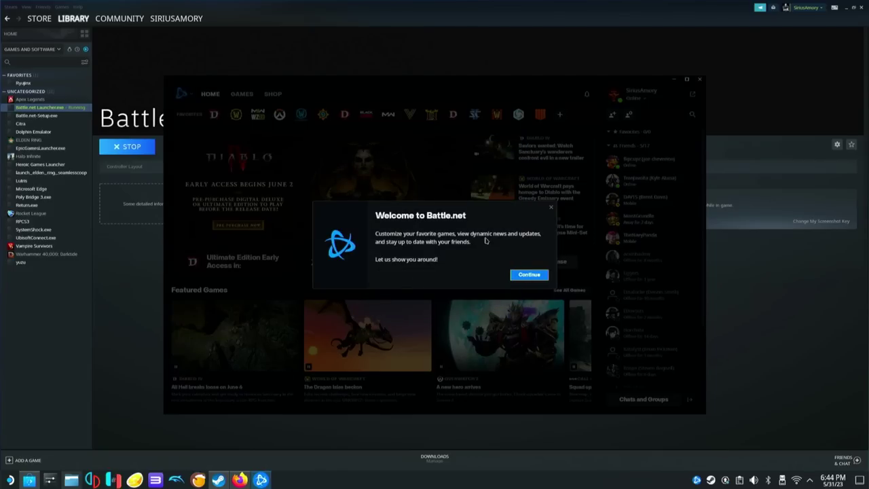
pyautogui.click(551, 207)
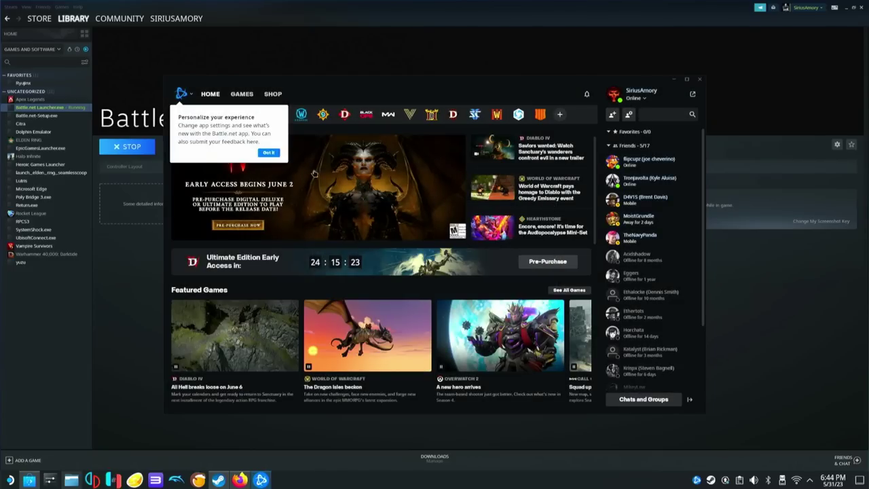
pyautogui.click(268, 151)
# Open the Diablo IV page from the favorites and start its pre-install with the Diablo IV game version.
pyautogui.click(216, 113)
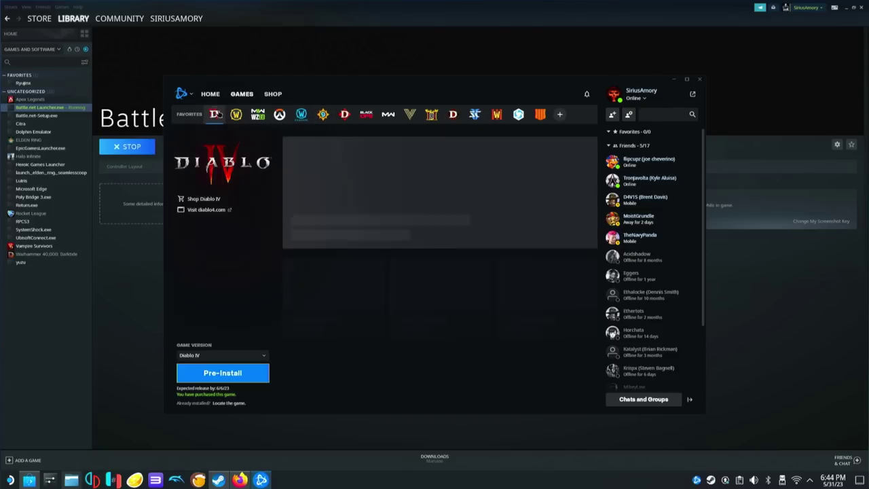
pyautogui.click(229, 355)
pyautogui.click(229, 355)
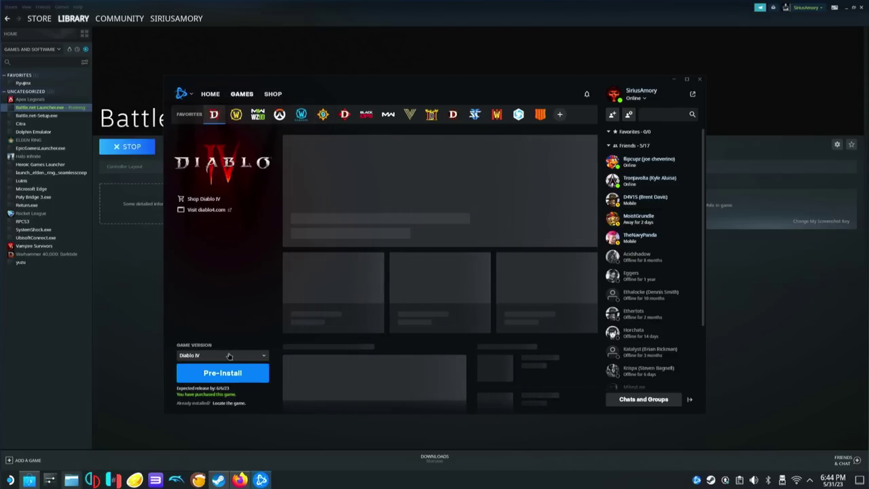
pyautogui.click(224, 374)
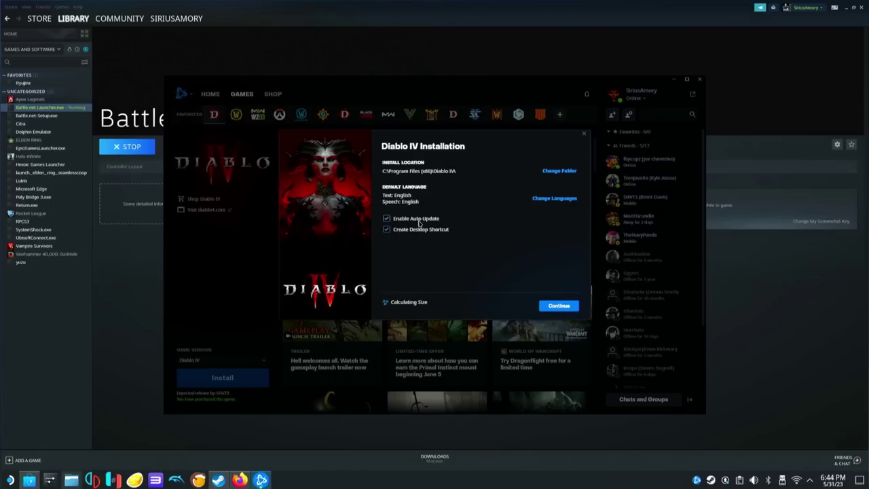
# Change the Diablo IV install folder to Z:\home\deck\Downloads and continue with the installation.
pyautogui.click(551, 173)
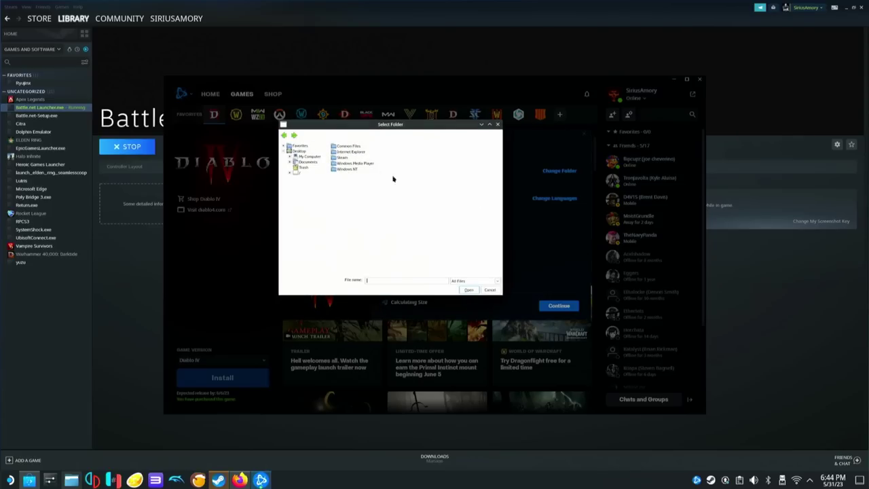
pyautogui.doubleClick(299, 172)
pyautogui.doubleClick(343, 156)
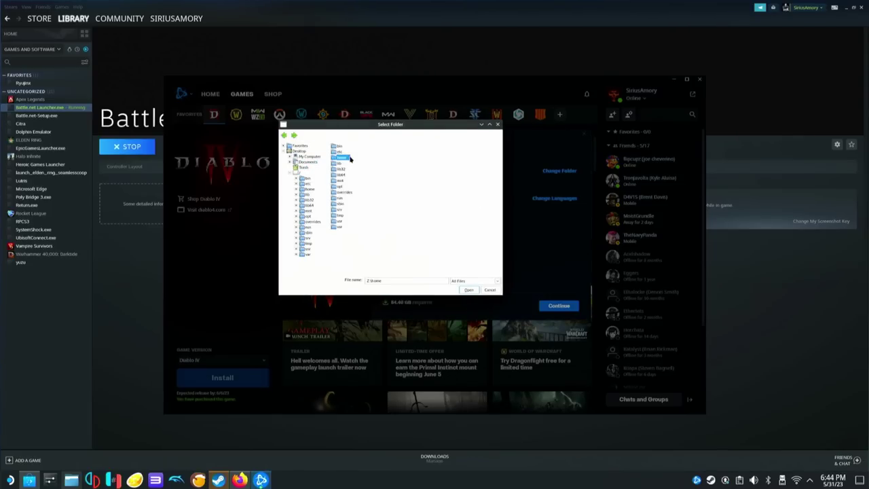
pyautogui.doubleClick(344, 149)
pyautogui.doubleClick(343, 161)
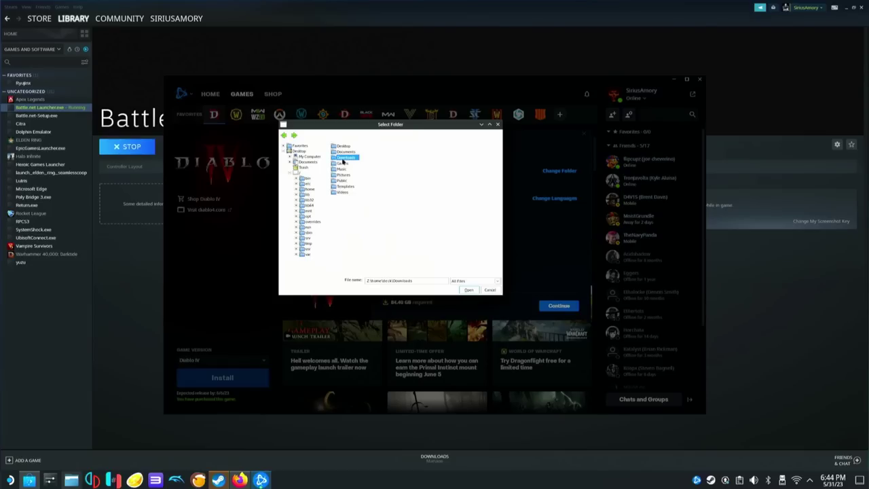
pyautogui.click(468, 289)
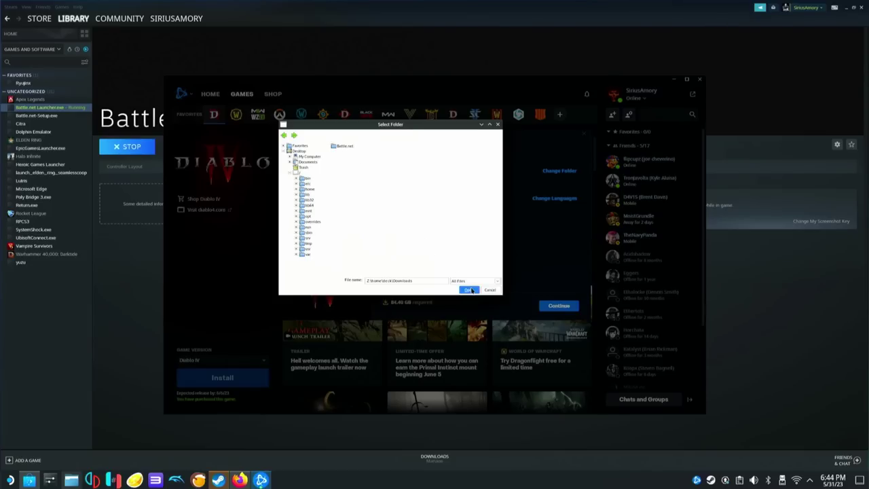
pyautogui.click(553, 306)
pyautogui.click(555, 306)
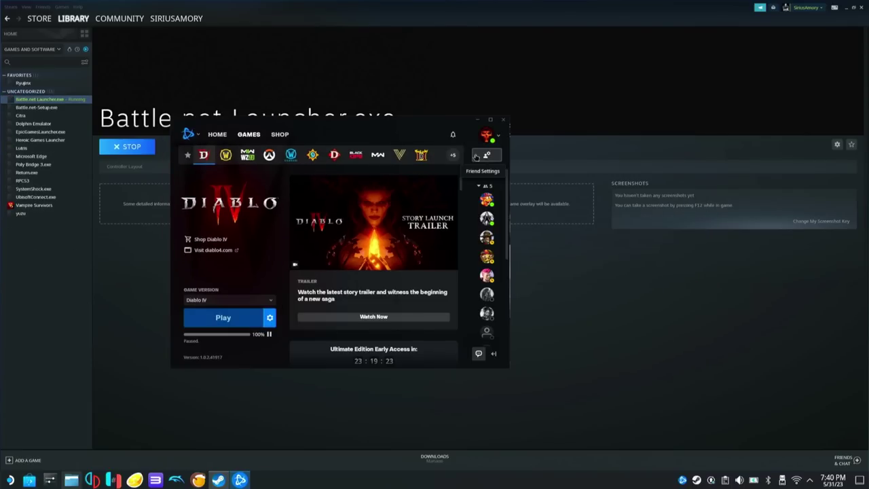
# Maximize the Battle.net window, and switch to Steam to stop the running Battle.net Launcher.exe, confirming the exit.
pyautogui.click(490, 120)
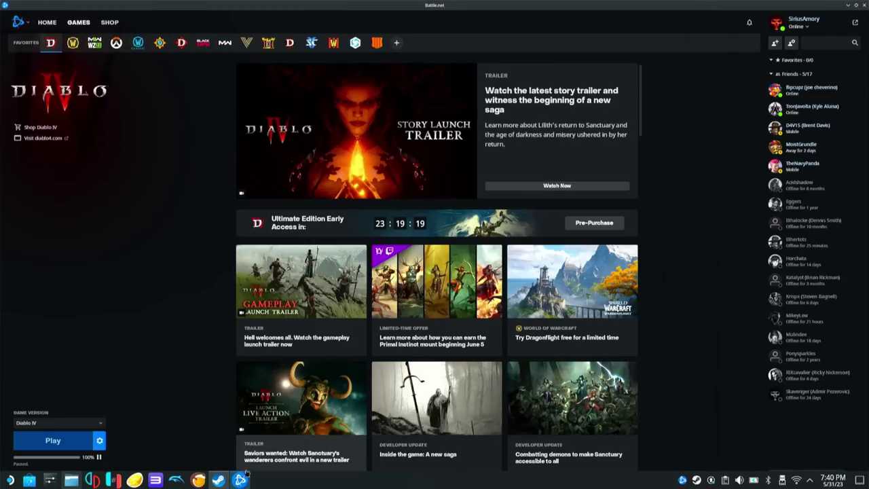
pyautogui.click(218, 480)
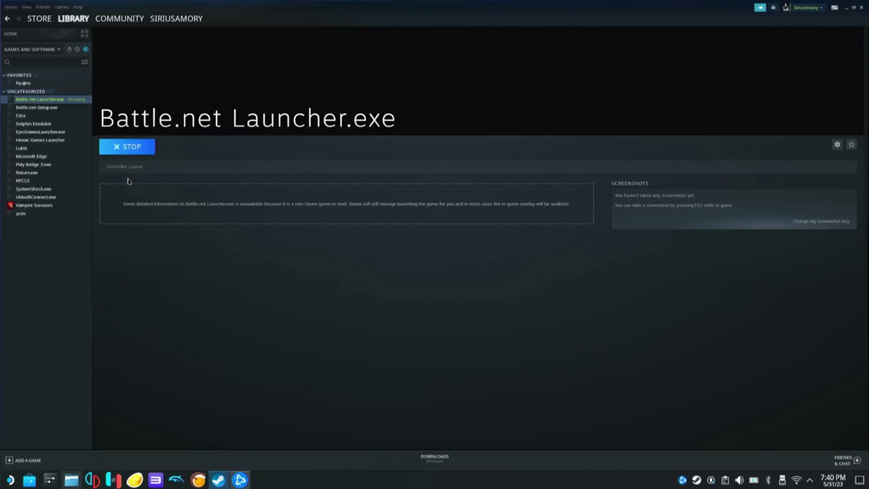
pyautogui.click(120, 152)
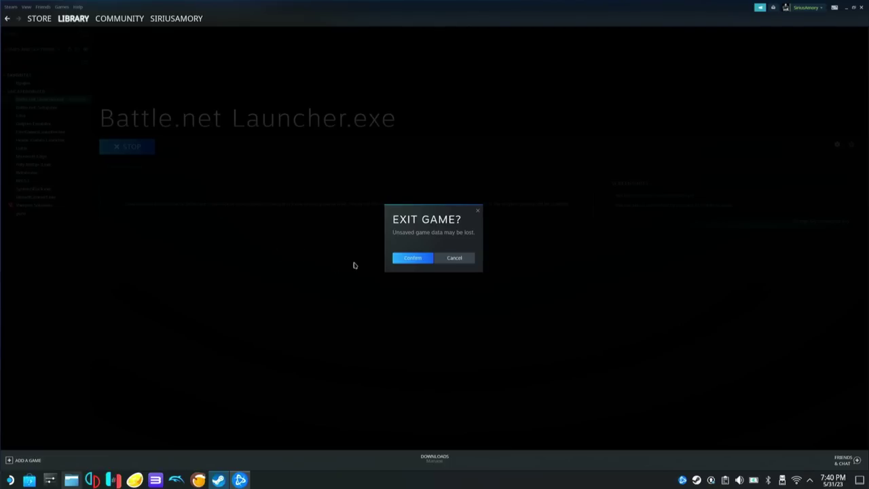
pyautogui.click(397, 260)
# Log out of the desktop session to return the Steam Deck to Gaming Mode.
pyautogui.click(10, 480)
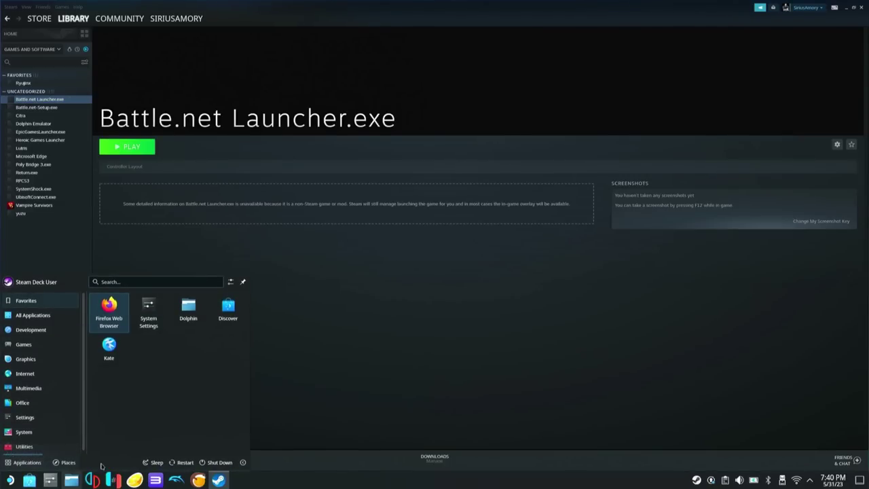
pyautogui.click(242, 462)
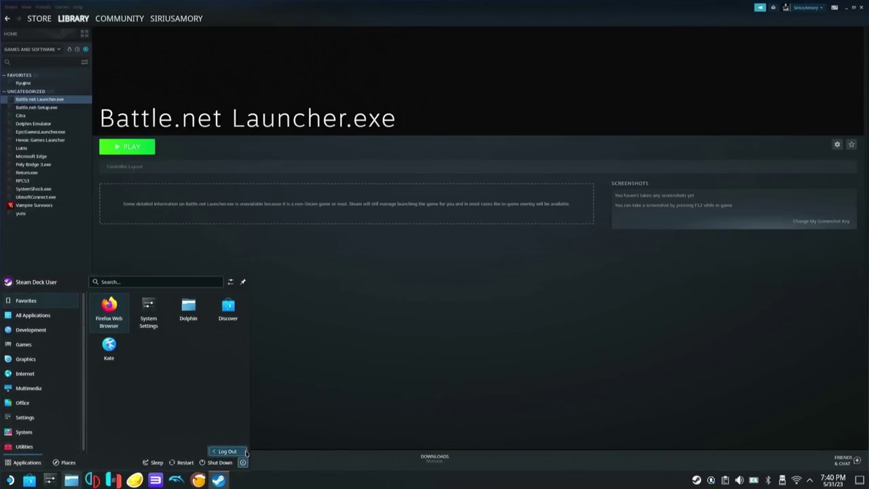
pyautogui.click(227, 451)
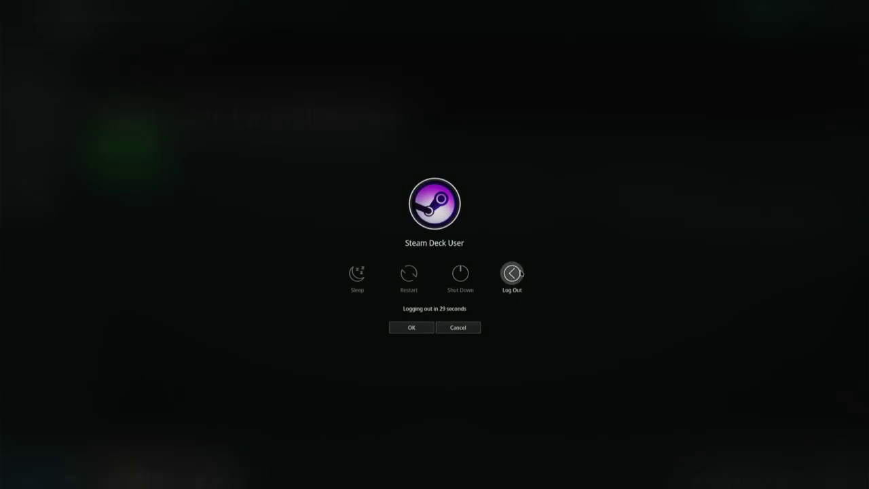
pyautogui.press('Escape')
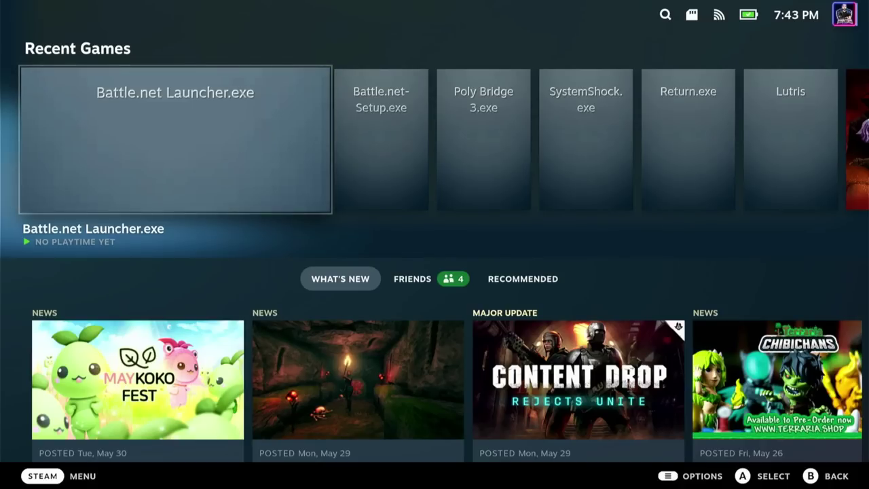
# Launch Battle.net Launcher.exe from Recent Games in Gaming Mode.
pyautogui.press('Right')
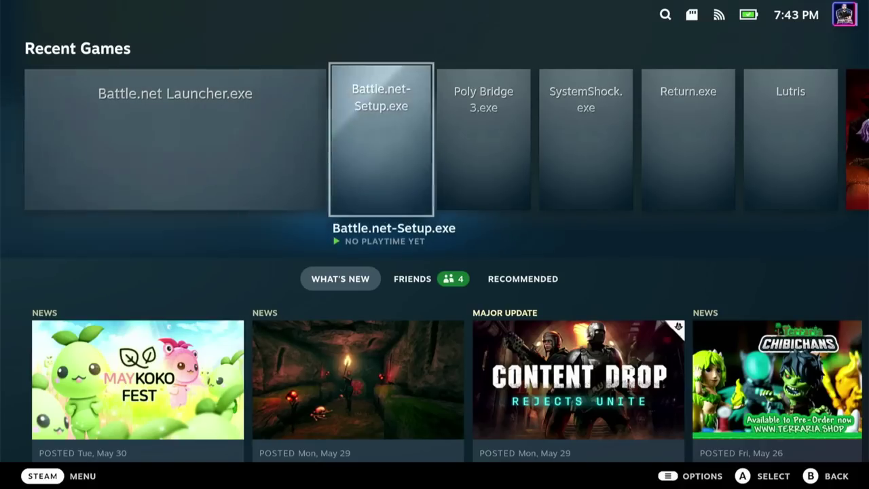
pyautogui.press('Left')
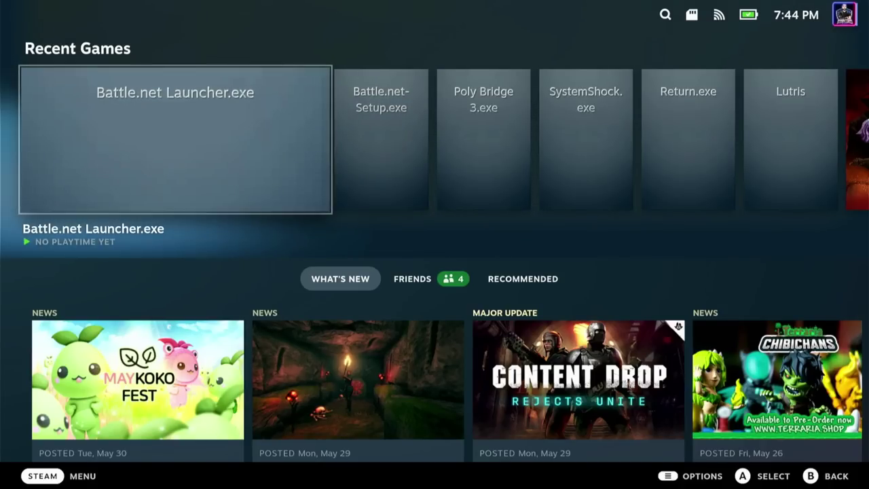
pyautogui.press('Return')
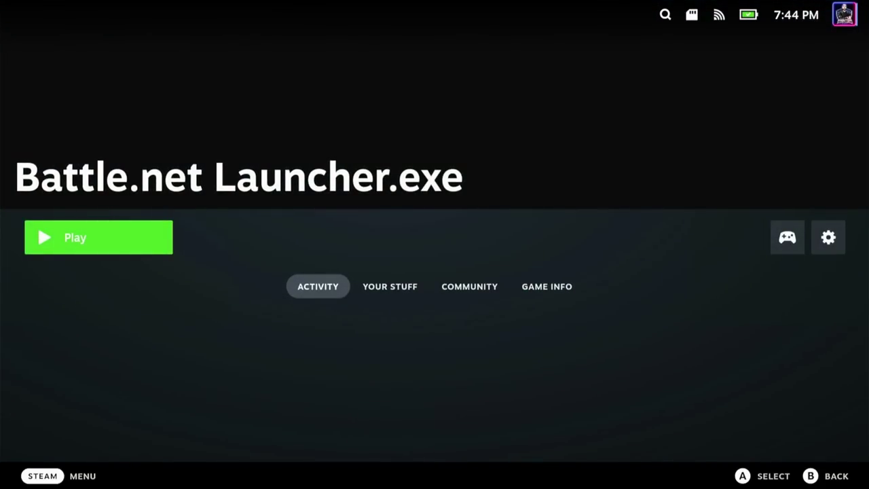
pyautogui.press('Return')
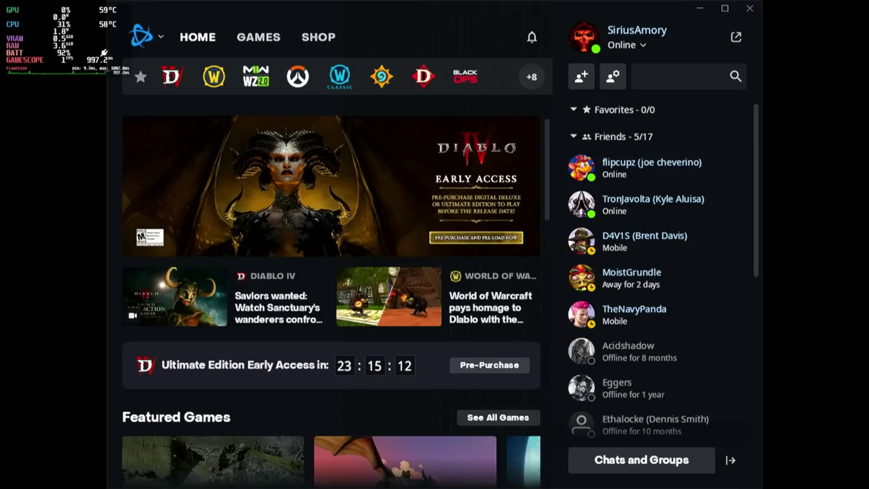
# Examine the launcher's controller layout in the controller settings and return to the running launcher.
pyautogui.press('super')
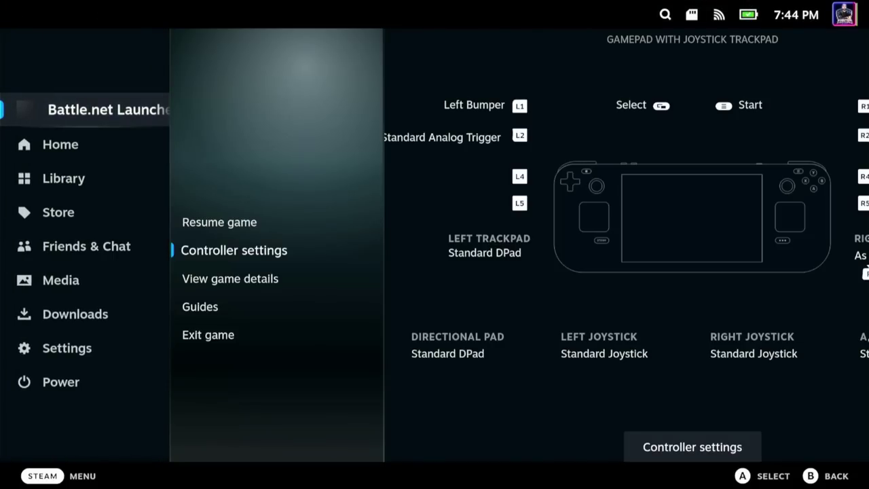
pyautogui.press('Right')
pyautogui.press('Right')
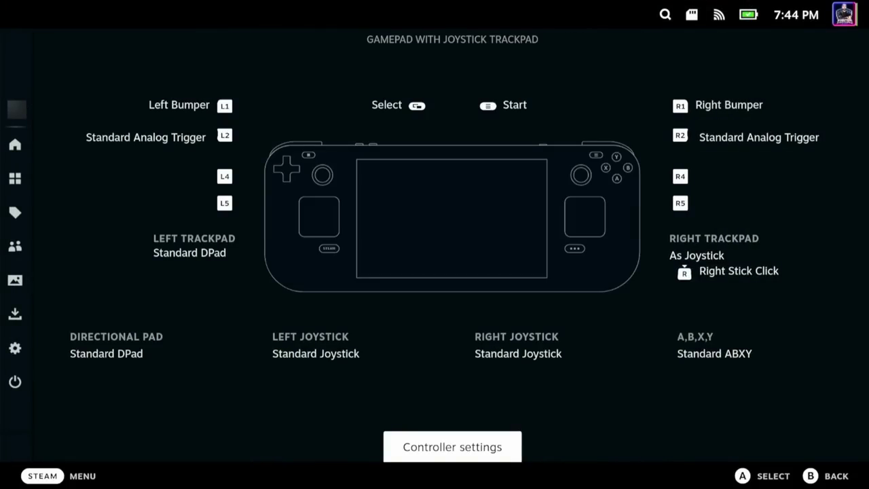
pyautogui.press('super')
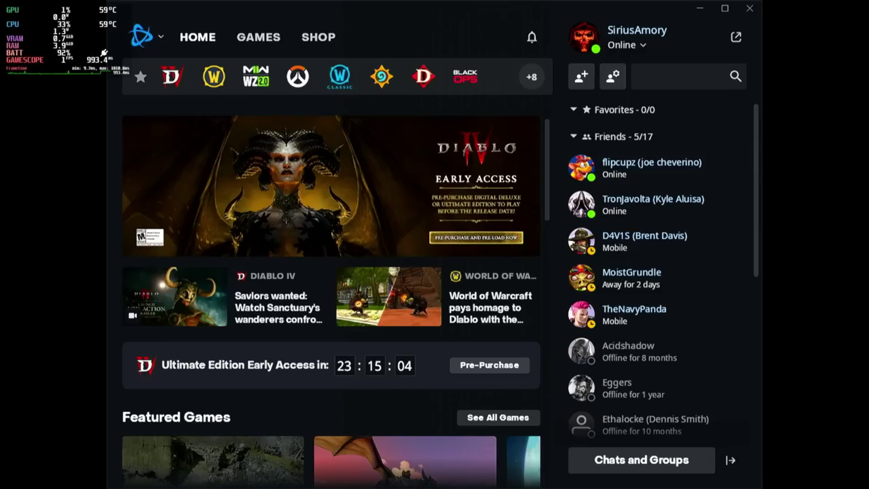
# Open the installed Diablo IV game's page from My Games in Battle.net.
pyautogui.click(272, 34)
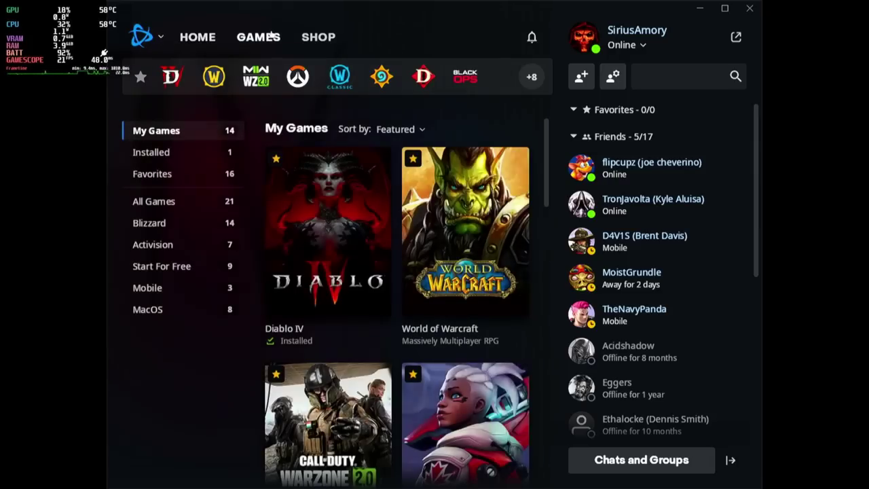
pyautogui.click(316, 185)
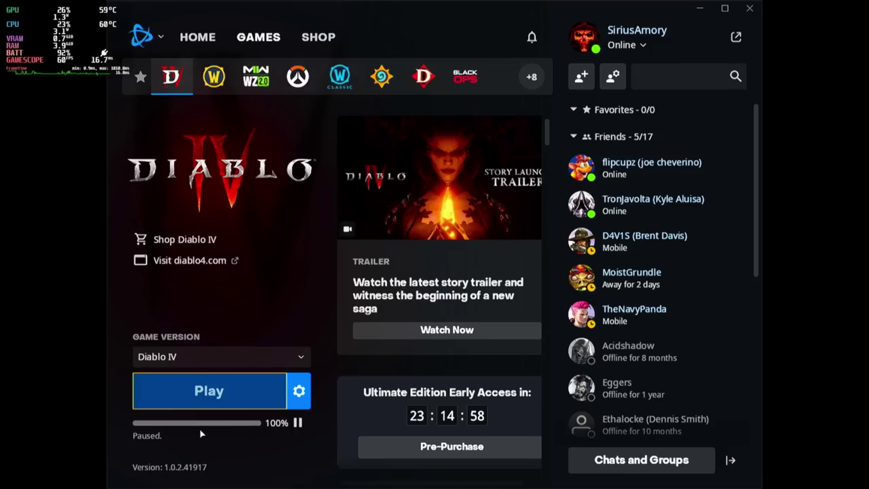